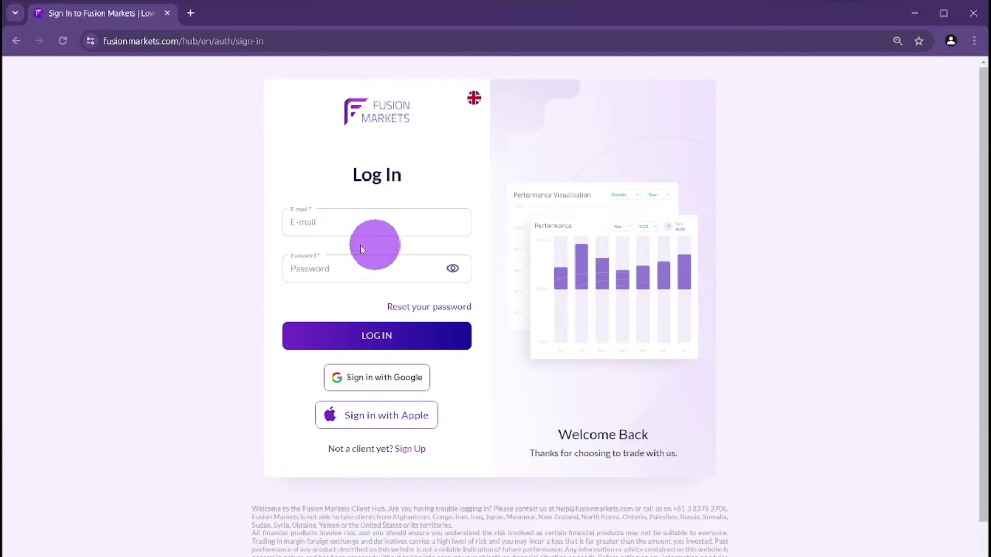
Log in with the account e-mail and password to reach the My Accounts page.
click(297, 229)
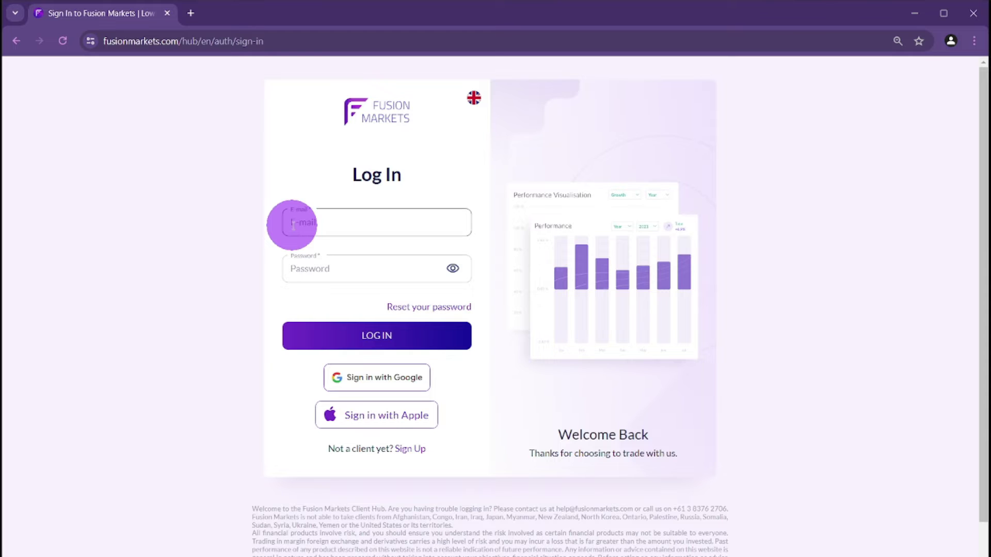
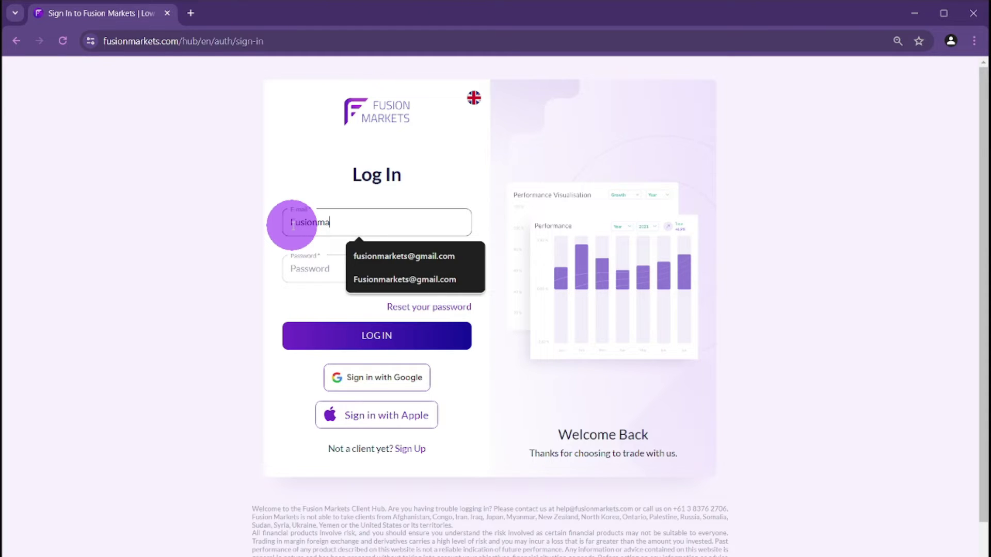
click(304, 269)
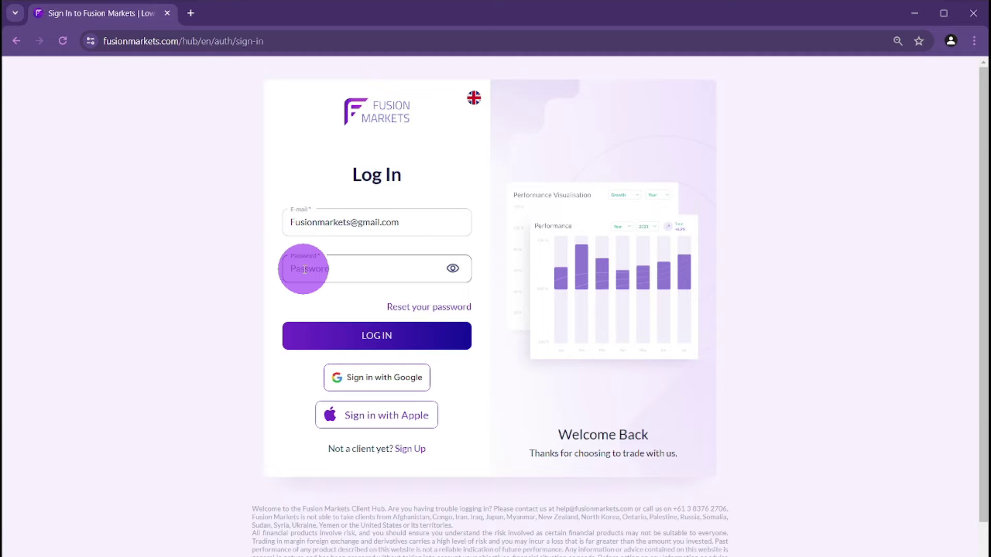
text(••••••)
text(••••)
click(368, 340)
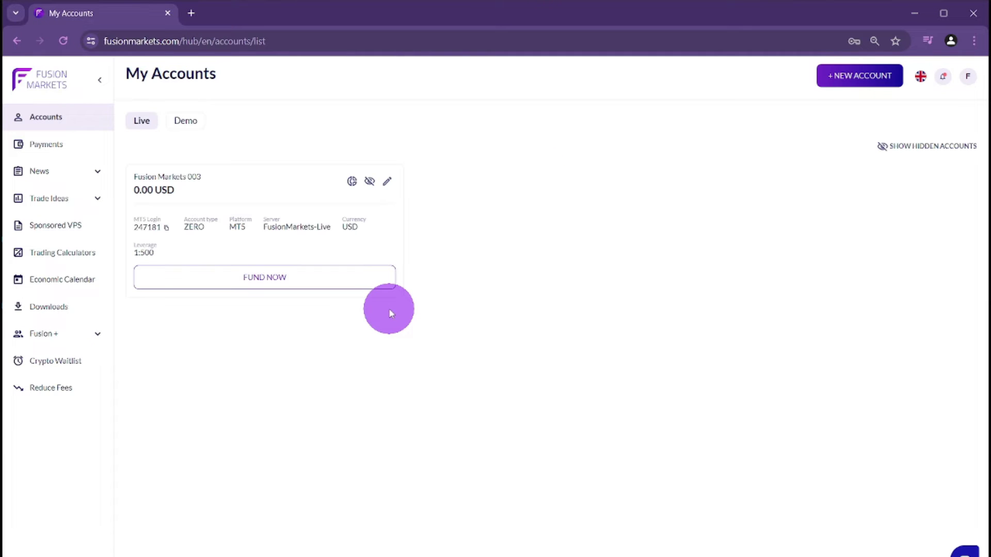
Open the Sponsored VPS page from the left sidebar.
click(53, 226)
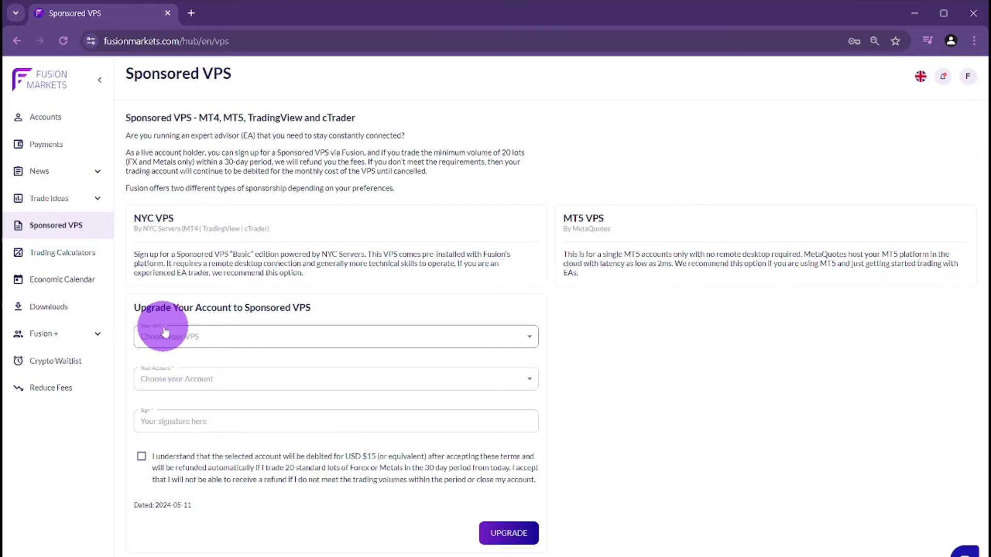
Request an MT5 VPS for the trading account, sign, accept the debit terms and upgrade.
click(521, 335)
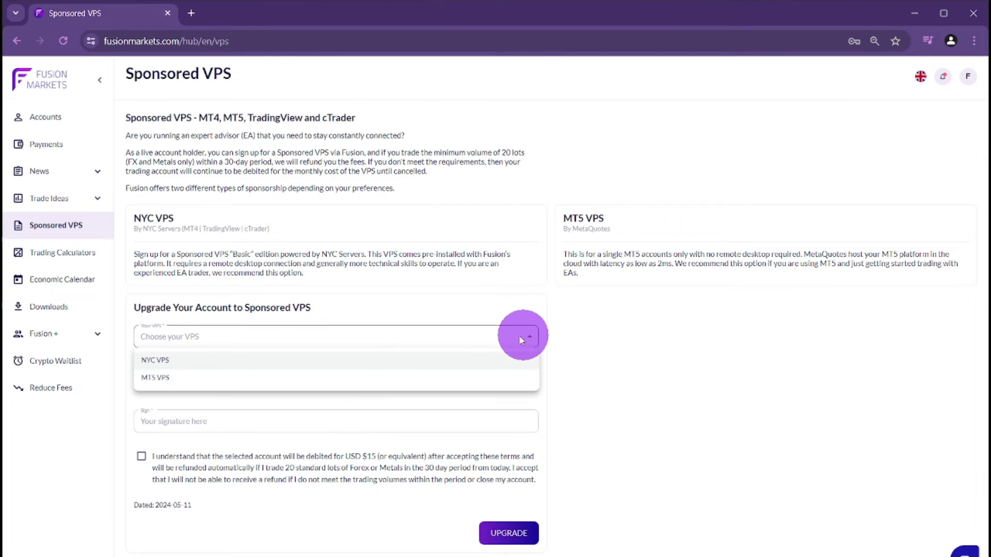
click(172, 380)
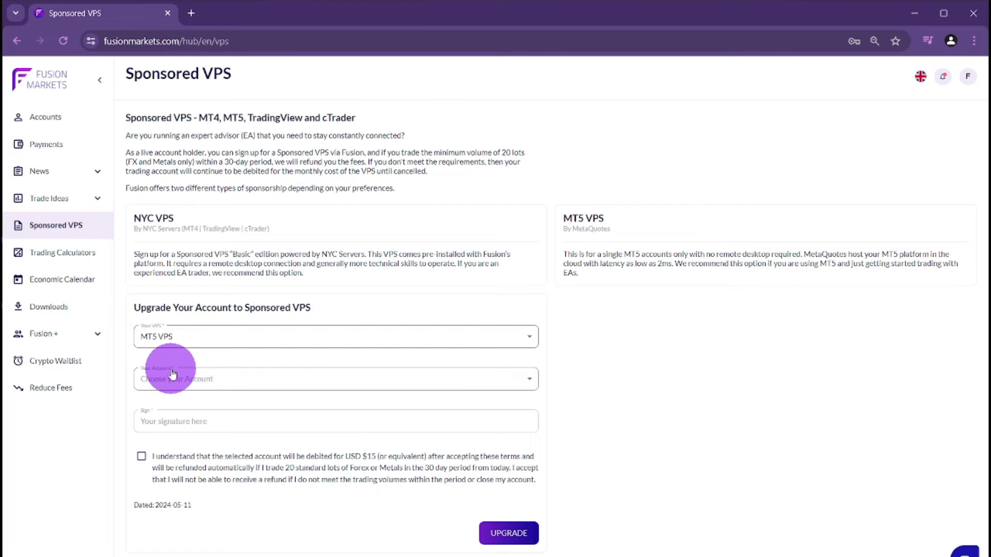
click(520, 378)
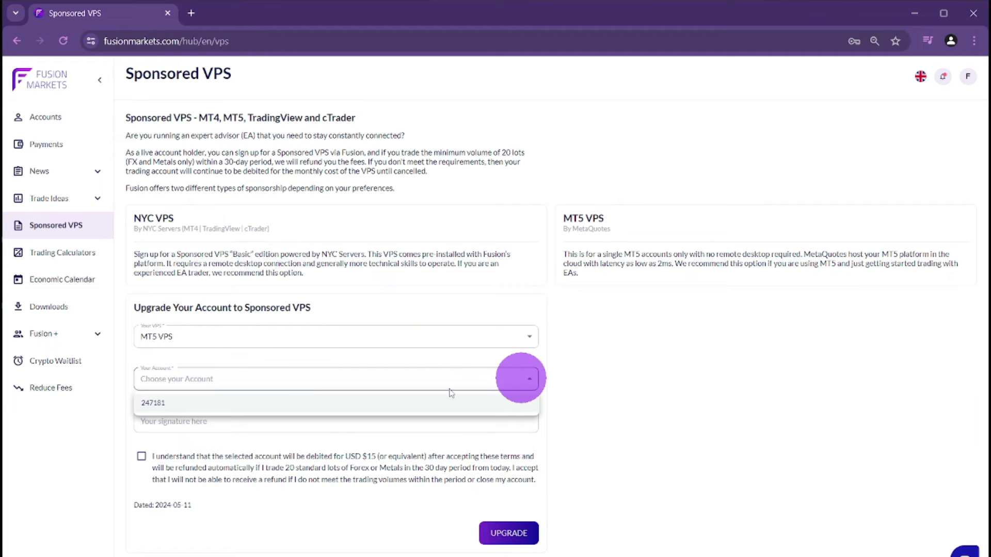
click(173, 403)
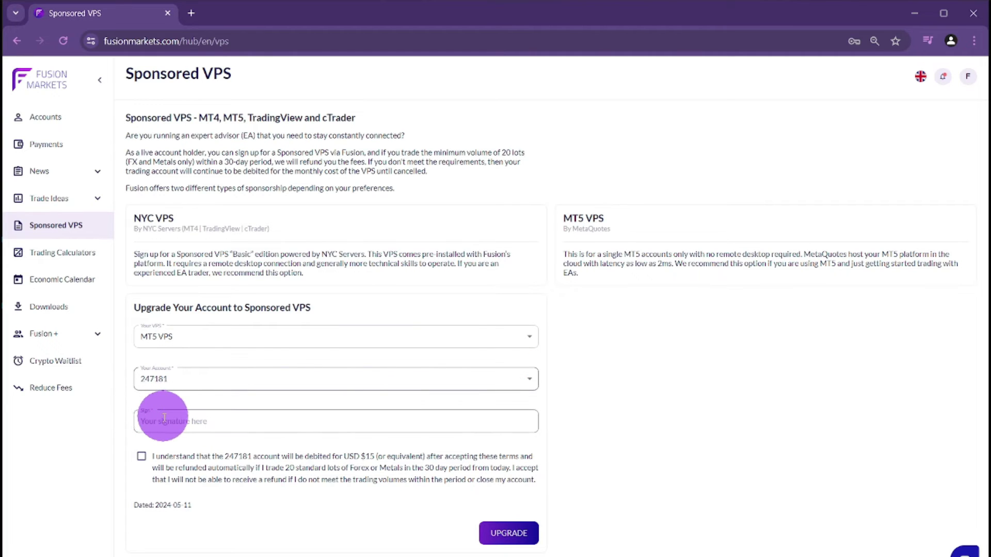
click(163, 419)
text(Fu)
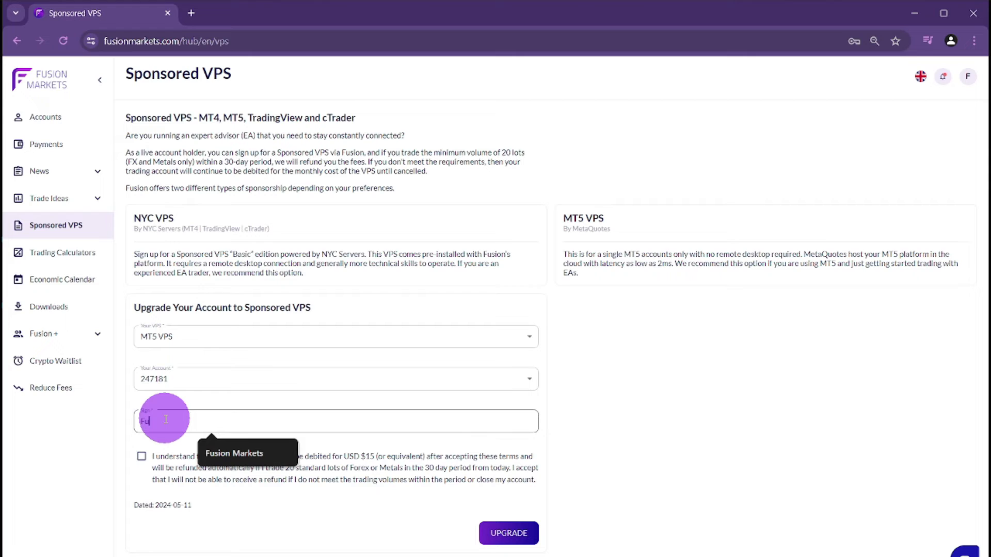
text(sion Mark)
text(ets)
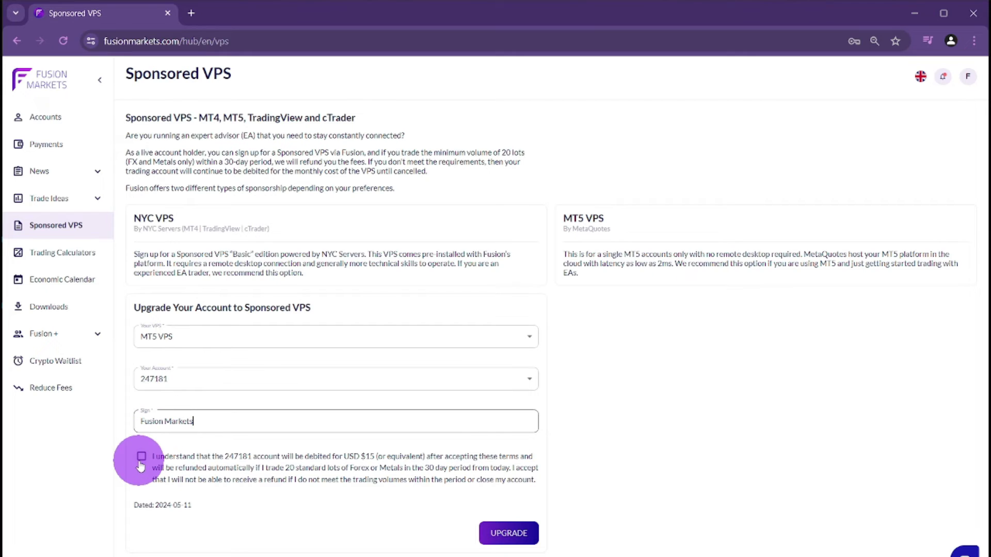
click(141, 458)
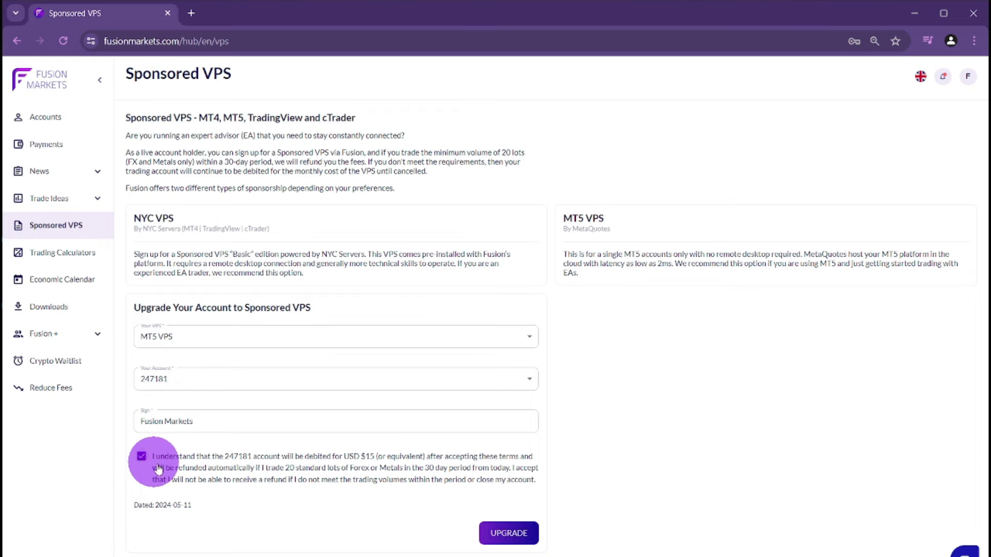
click(508, 534)
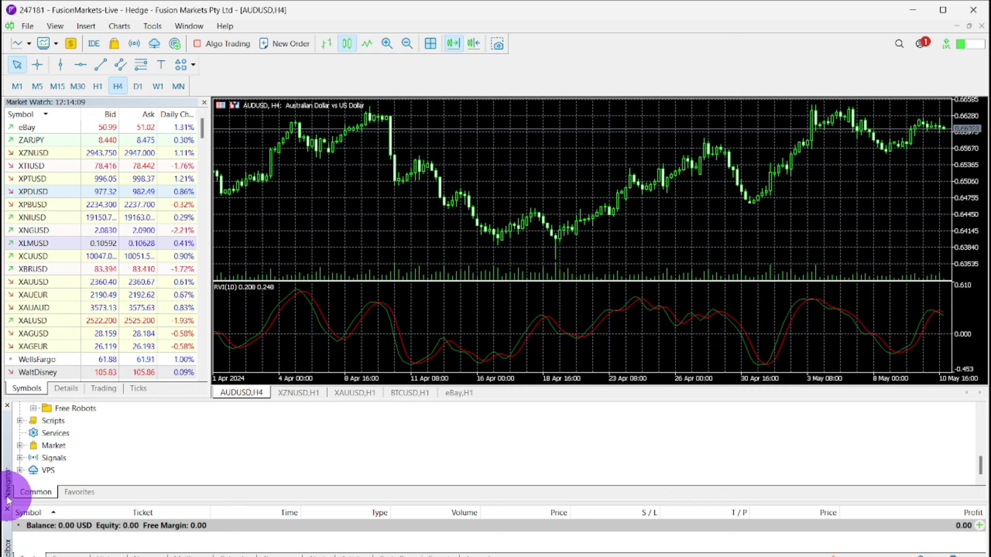
Open the VPS tab from MetaTrader 5's Navigator panel.
double_click(48, 470)
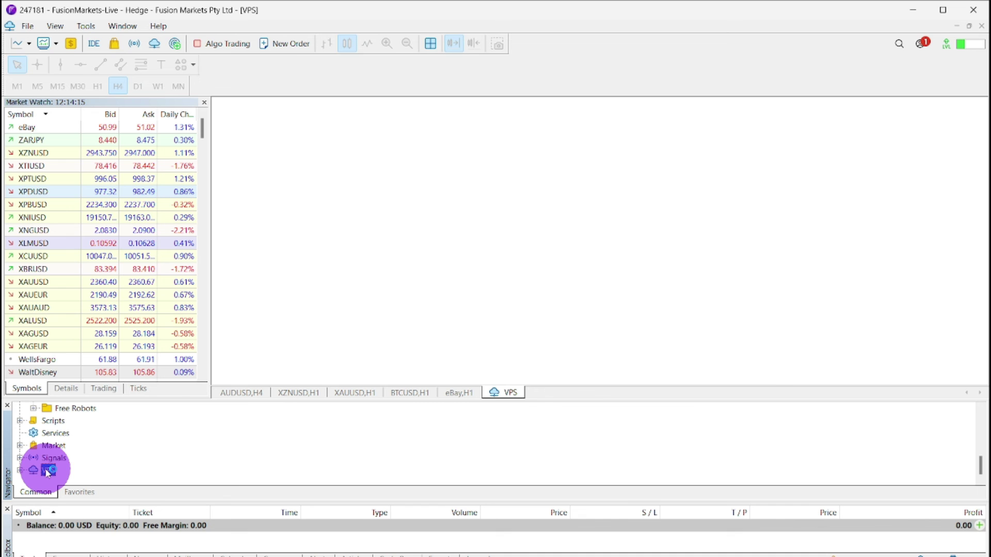